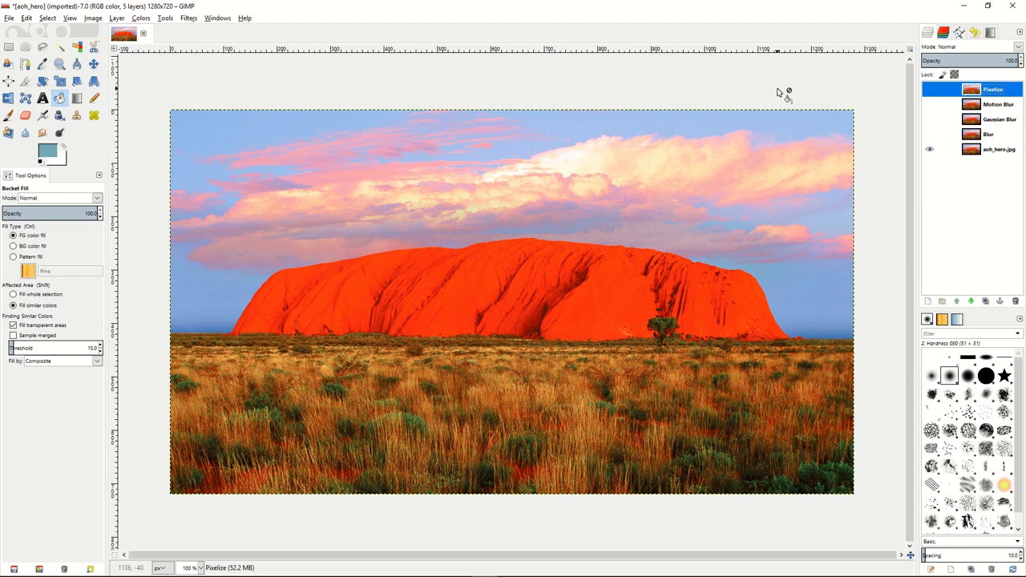
Show the Blur layer, apply the basic Blur filter to it, and toggle its visibility to compare the effect
{"action": "left_click", "coordinate": [993, 138]}
{"action": "left_click", "coordinate": [993, 106]}
{"action": "left_click", "coordinate": [994, 137]}
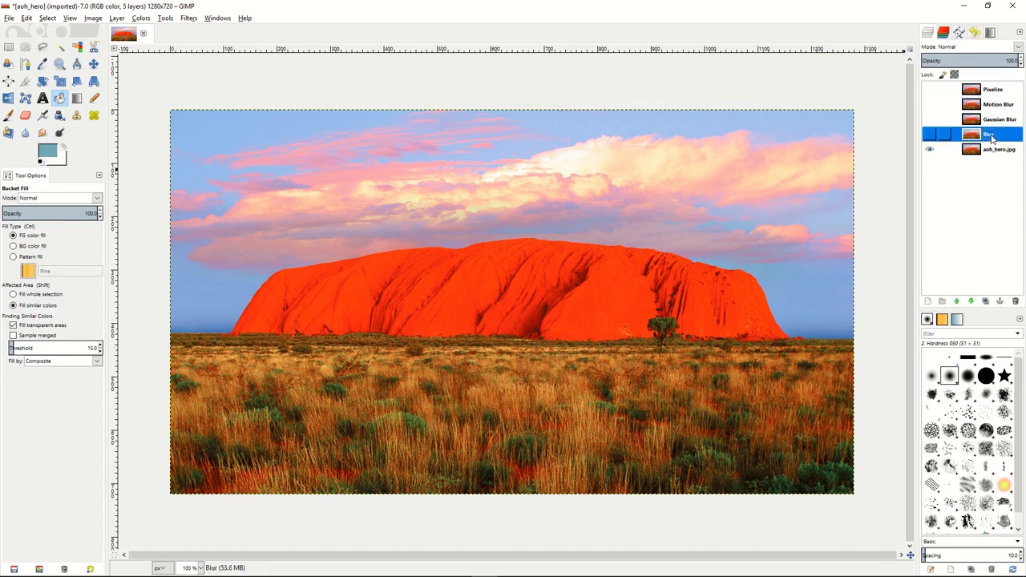
{"action": "left_click", "coordinate": [929, 137]}
{"action": "left_click", "coordinate": [190, 19]}
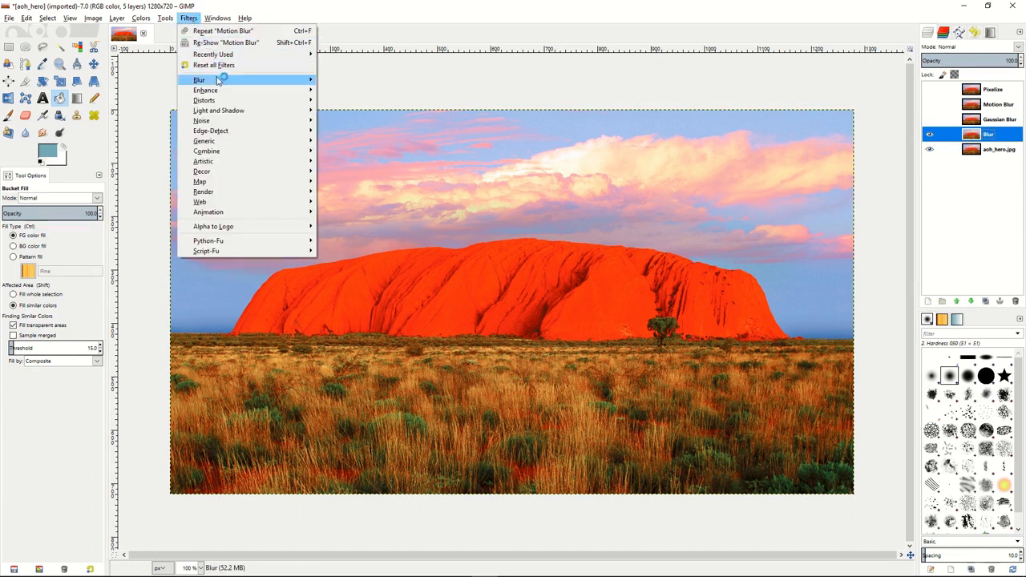
{"action": "mouse_move", "coordinate": [223, 80]}
{"action": "left_click", "coordinate": [342, 80]}
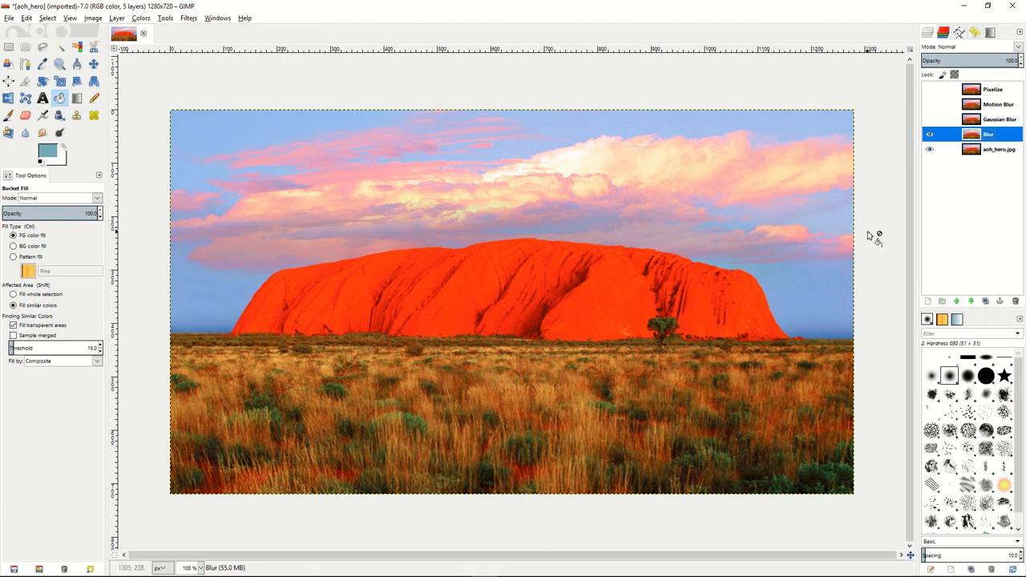
{"action": "left_click", "coordinate": [930, 134]}
{"action": "left_click", "coordinate": [931, 136]}
Show the Gaussian Blur layer and apply a Gaussian Blur with a 13.0 px horizontal and vertical radius using the RLE method
{"action": "left_click", "coordinate": [996, 122]}
{"action": "left_click", "coordinate": [931, 120]}
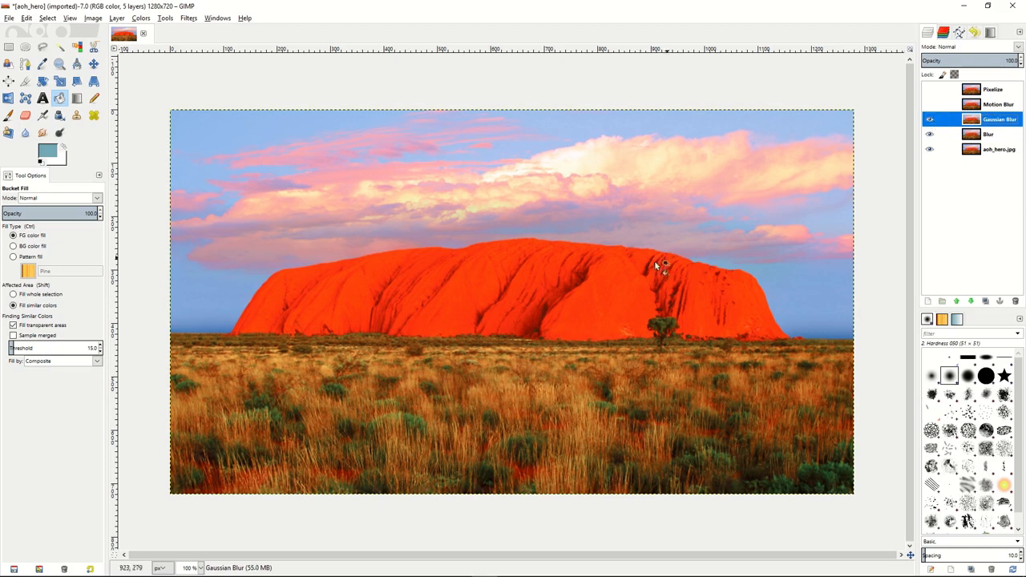
{"action": "left_click", "coordinate": [187, 19]}
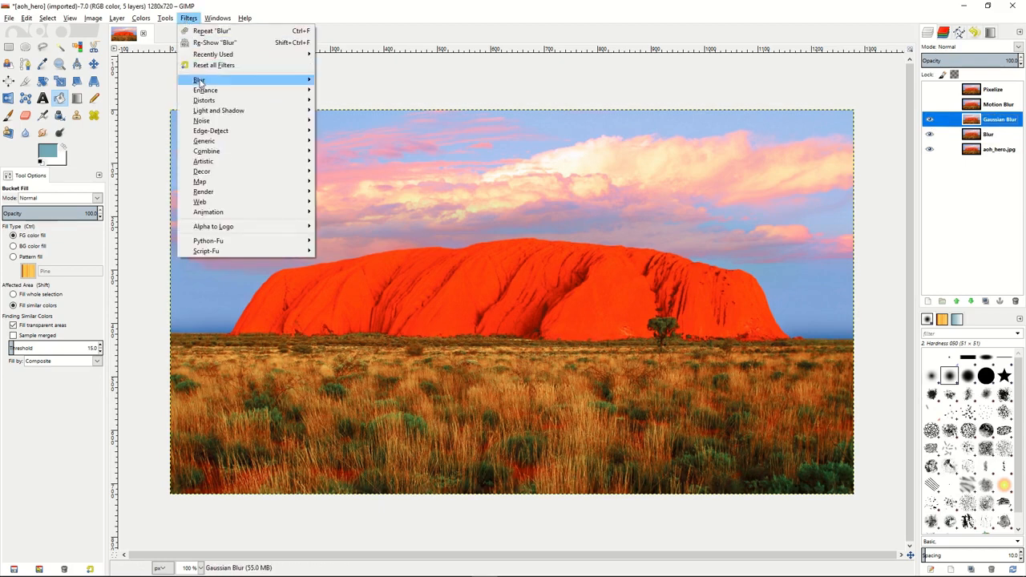
{"action": "mouse_move", "coordinate": [256, 80]}
{"action": "left_click", "coordinate": [350, 90]}
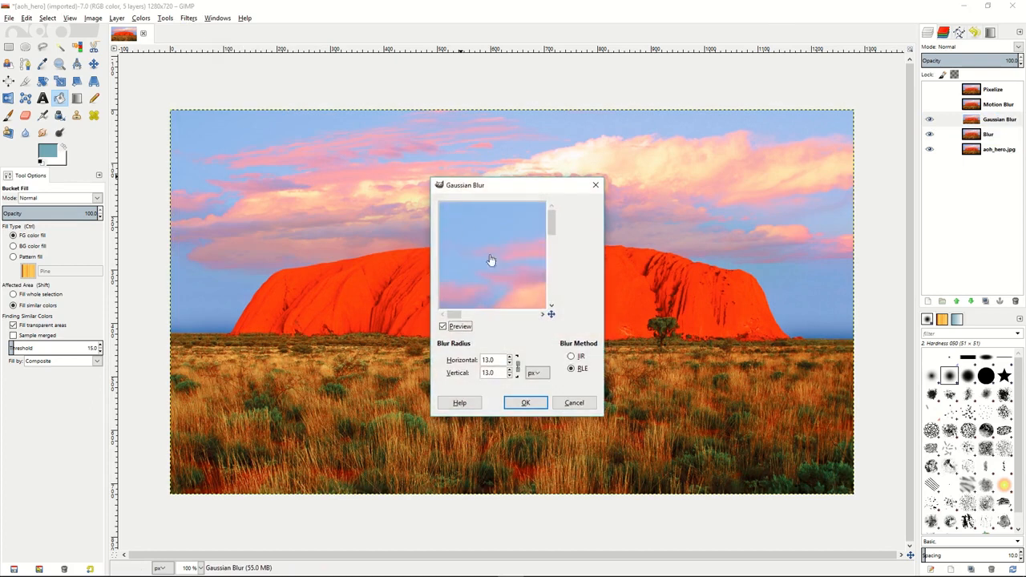
{"action": "scroll", "coordinate": [513, 364], "scroll_direction": "down", "scroll_amount": 5}
{"action": "scroll", "coordinate": [514, 365], "scroll_direction": "up", "scroll_amount": 3}
{"action": "left_click", "coordinate": [521, 403]}
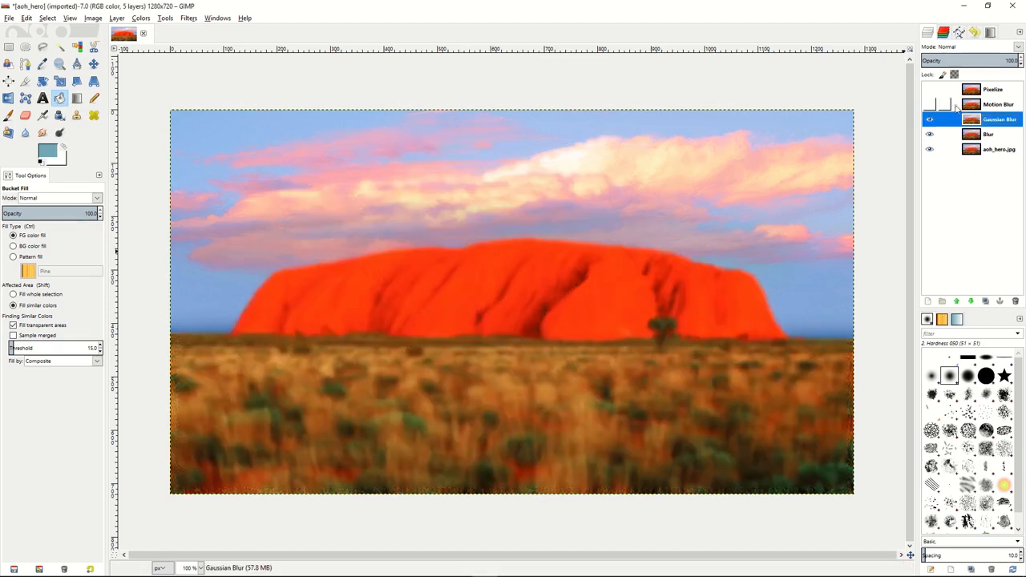
Show the Motion Blur layer and apply an outward Zoom motion blur centred at 640, 360 with a length of about 28
{"action": "left_click", "coordinate": [993, 108]}
{"action": "left_click", "coordinate": [930, 106]}
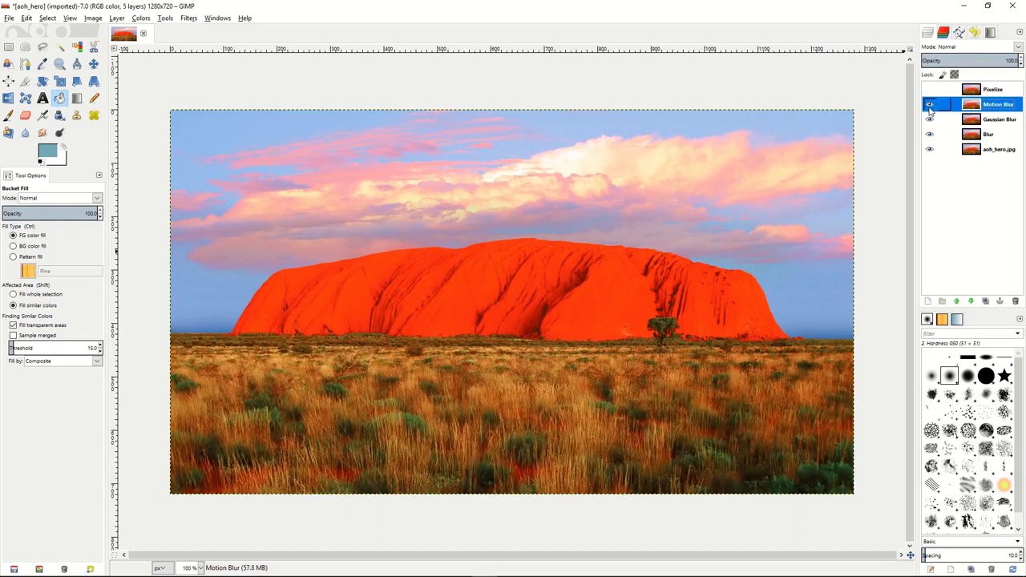
{"action": "left_click", "coordinate": [191, 20]}
{"action": "mouse_move", "coordinate": [289, 81]}
{"action": "left_click", "coordinate": [353, 101]}
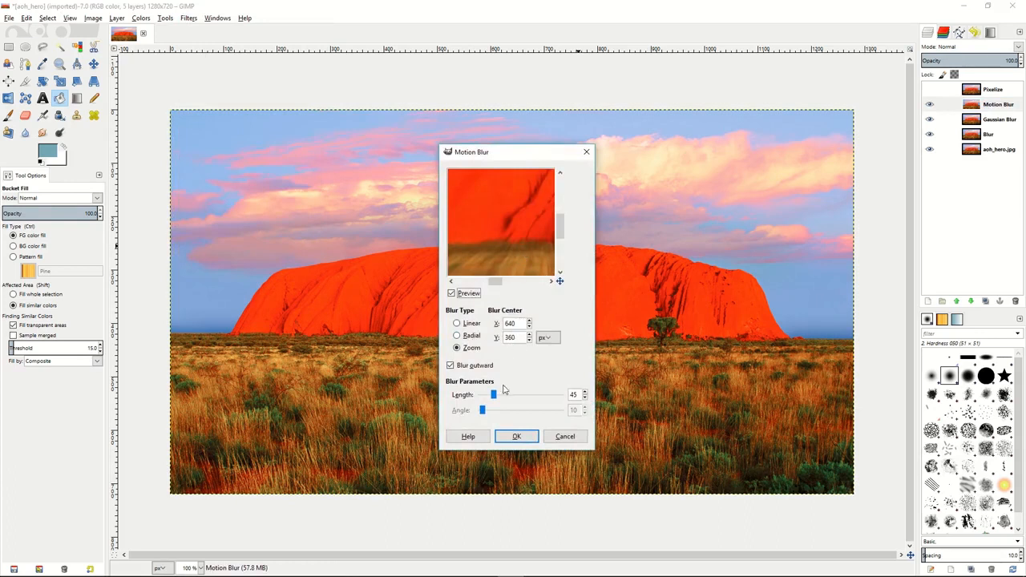
{"action": "left_click_drag", "start_coordinate": [491, 395], "coordinate": [487, 394]}
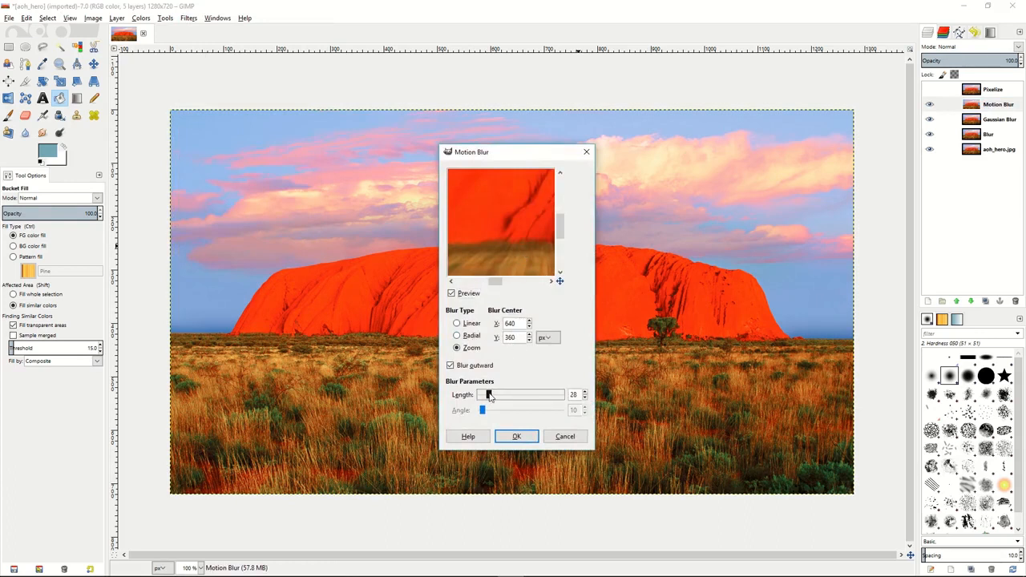
{"action": "left_click", "coordinate": [519, 437]}
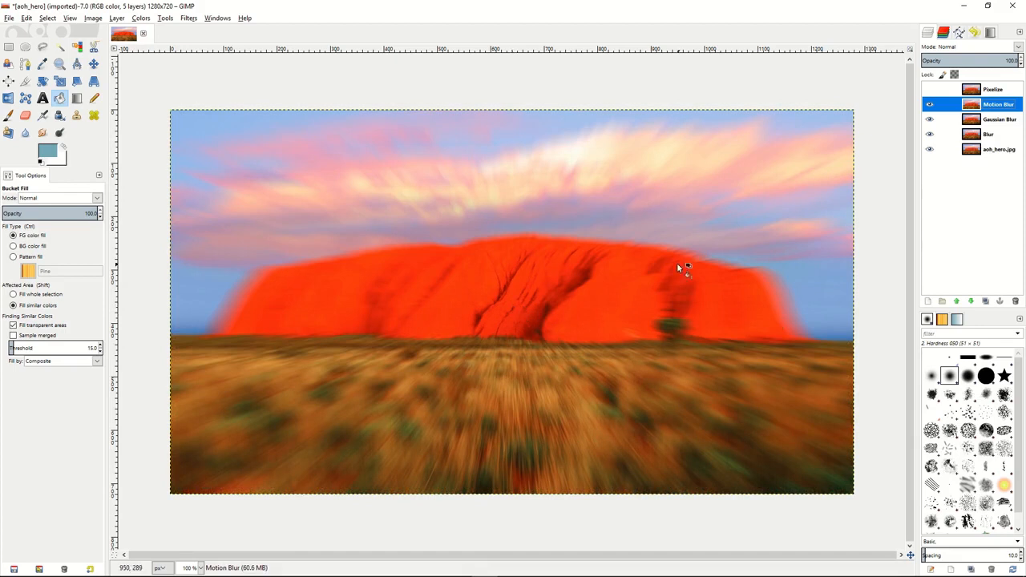
Show the Pixelize layer and apply the Pixelize filter with a pixel width and height of 7 px
{"action": "left_click", "coordinate": [931, 96]}
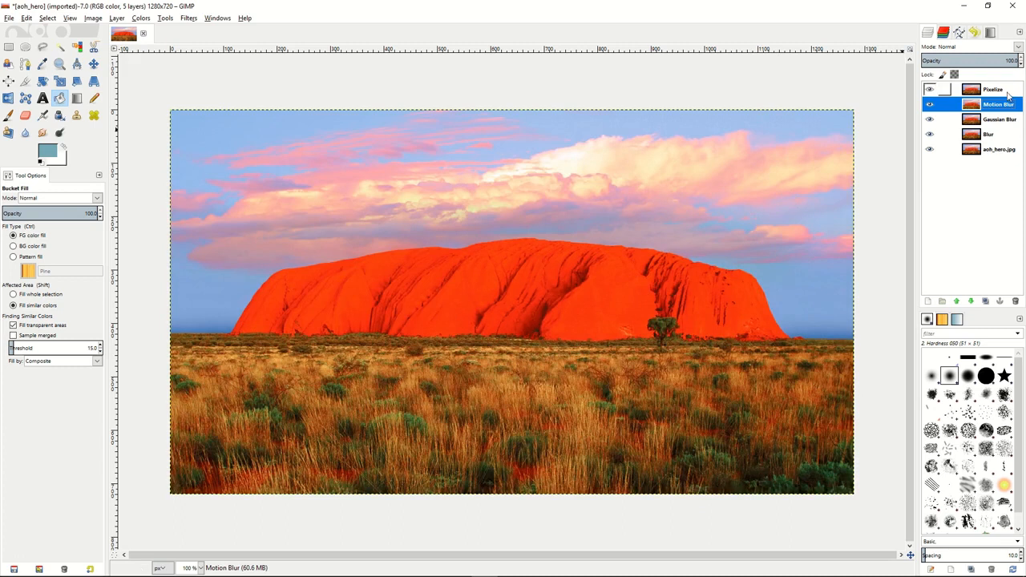
{"action": "left_click", "coordinate": [1008, 94]}
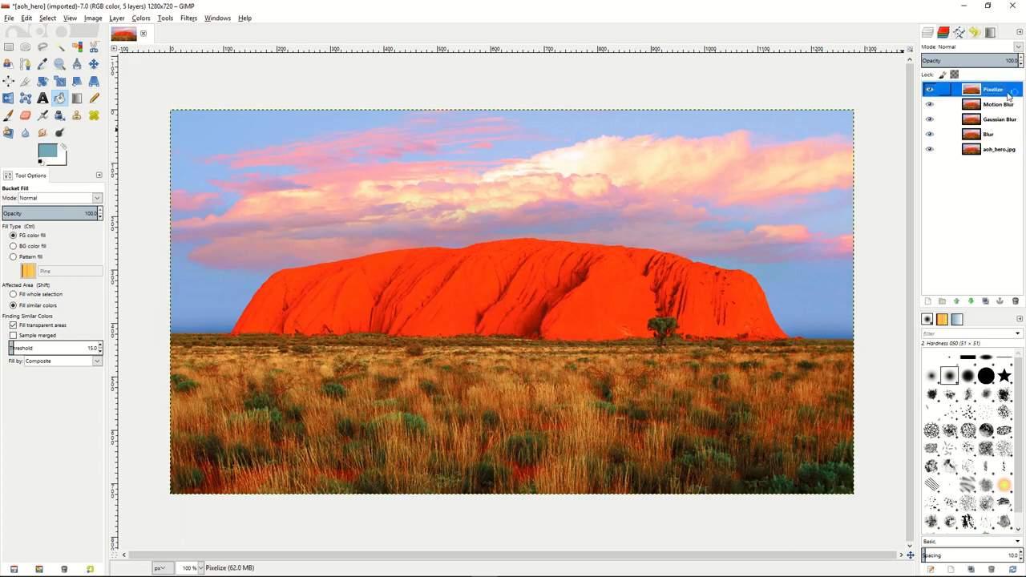
{"action": "left_click", "coordinate": [188, 19]}
{"action": "mouse_move", "coordinate": [212, 81]}
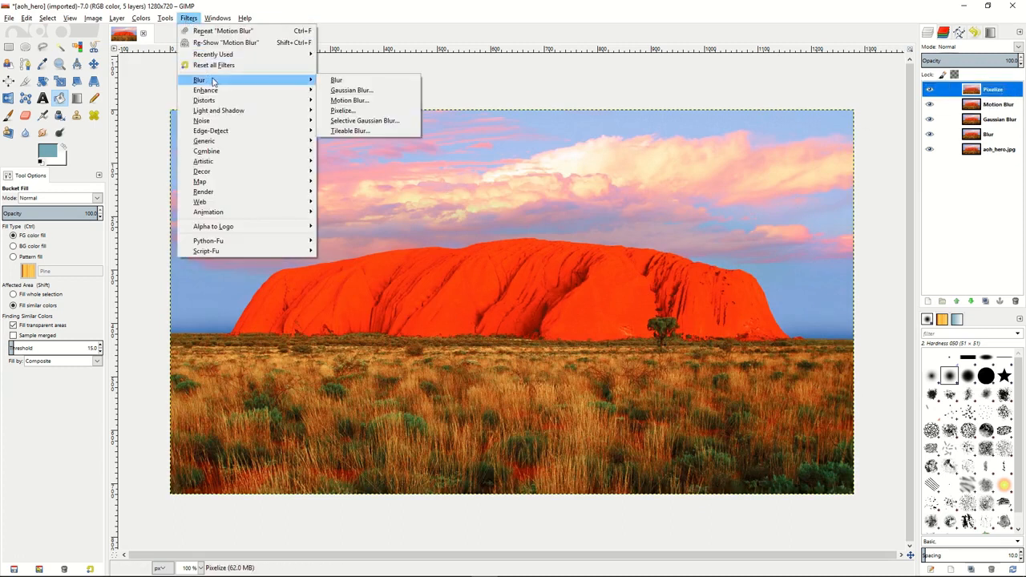
{"action": "left_click", "coordinate": [359, 110]}
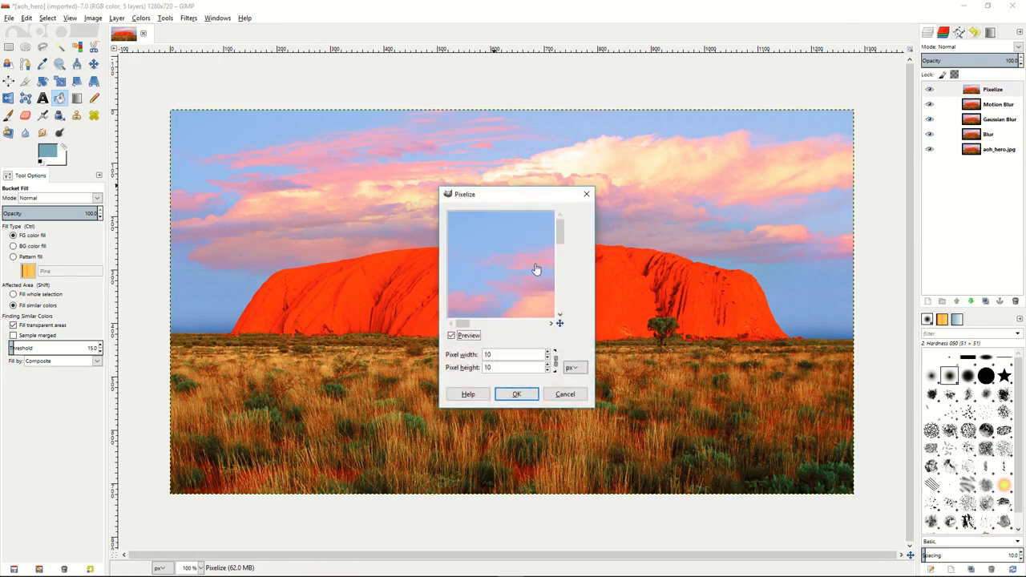
{"action": "left_click_drag", "start_coordinate": [511, 273], "coordinate": [470, 215]}
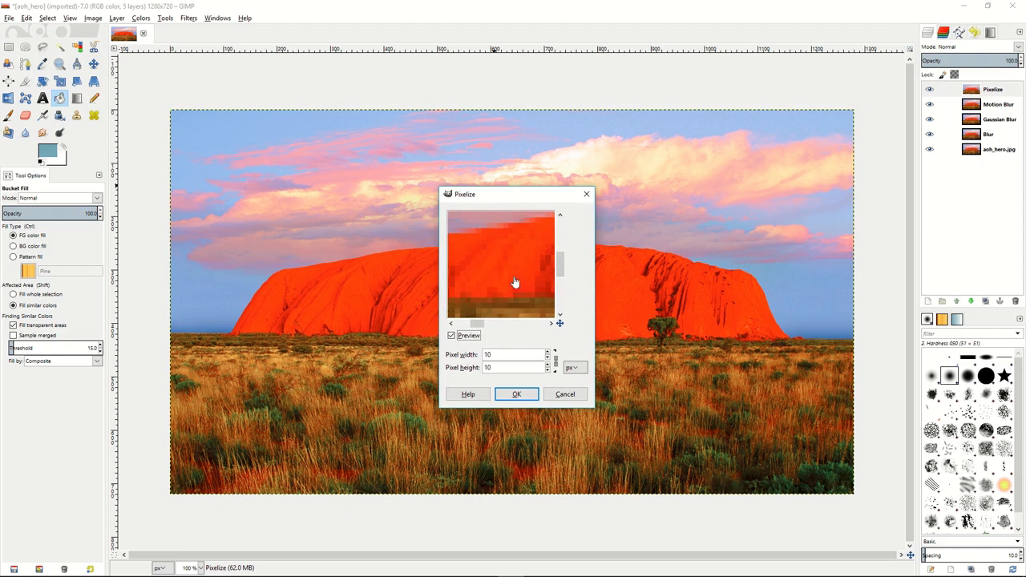
{"action": "left_click", "coordinate": [549, 358]}
{"action": "left_click", "coordinate": [549, 358]}
{"action": "left_click", "coordinate": [550, 358]}
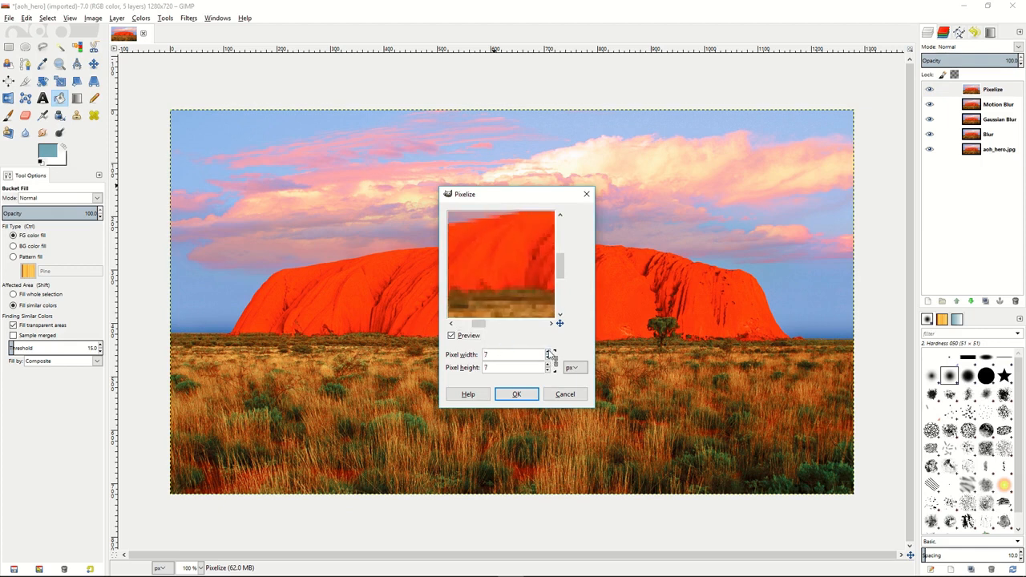
{"action": "left_click", "coordinate": [517, 395]}
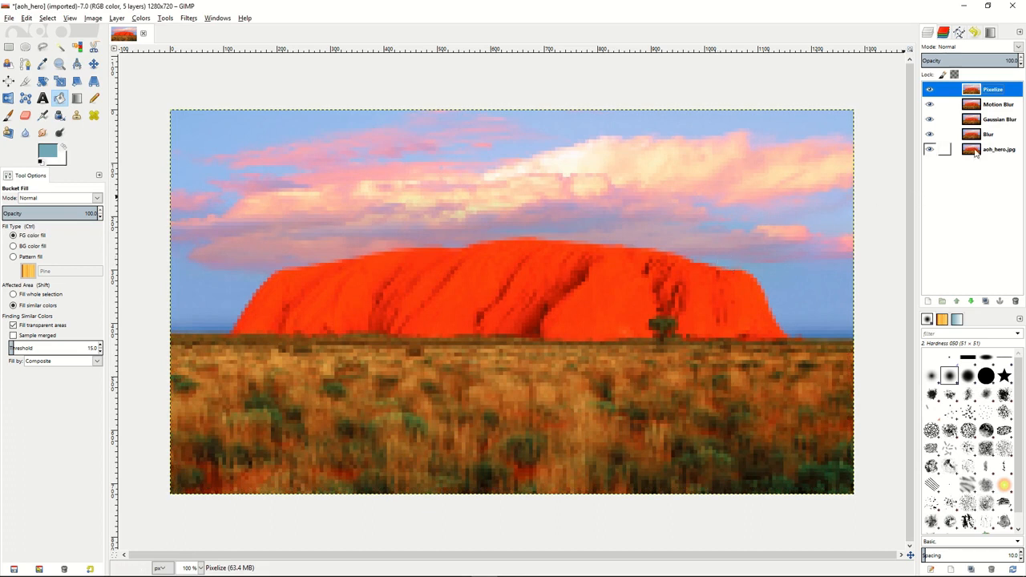
Hide the Pixelize, Motion Blur and Gaussian Blur layers so the Blur layer is the uppermost visible one
{"action": "left_click", "coordinate": [930, 89]}
{"action": "left_click", "coordinate": [930, 104]}
{"action": "left_click", "coordinate": [930, 119]}
{"action": "left_click", "coordinate": [930, 134]}
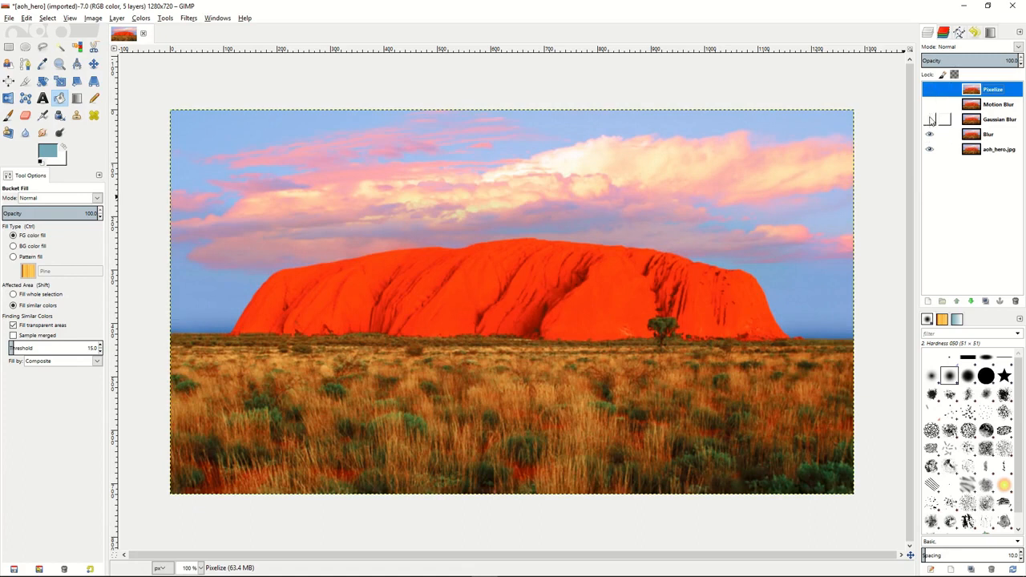
Lower the Blur layer's opacity to about 46.7 and hide the layer
{"action": "left_click", "coordinate": [980, 136]}
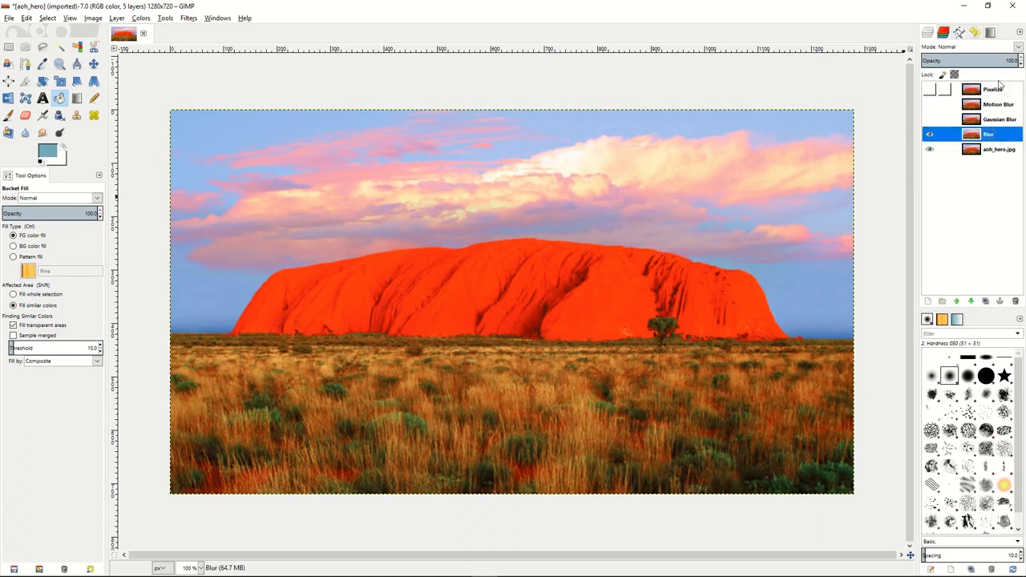
{"action": "left_click", "coordinate": [971, 60]}
{"action": "mouse_move", "coordinate": [972, 60]}
{"action": "left_mouse_down"}
{"action": "mouse_move", "coordinate": [934, 60]}
{"action": "mouse_move", "coordinate": [966, 61]}
{"action": "left_mouse_up"}
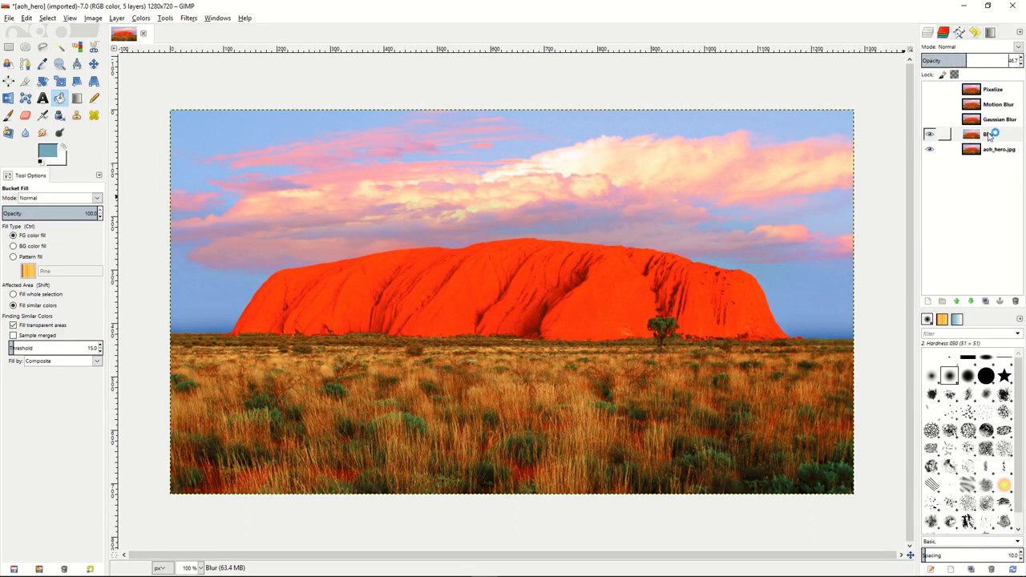
{"action": "left_click", "coordinate": [930, 135]}
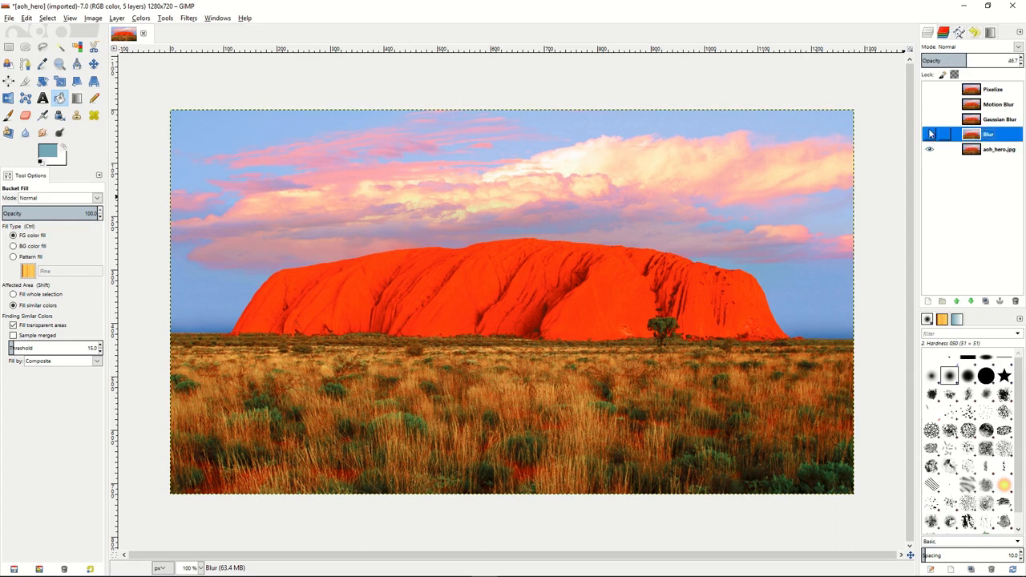
Show the Gaussian Blur layer, lower its opacity to about 58.6, and hide it again
{"action": "left_click", "coordinate": [995, 120]}
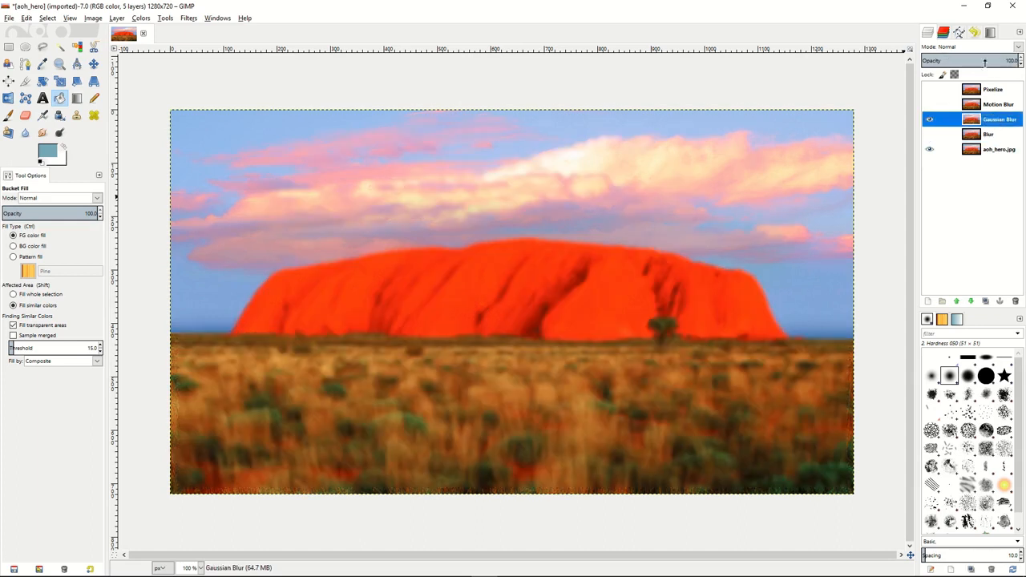
{"action": "left_click_drag", "start_coordinate": [993, 58], "coordinate": [977, 58]}
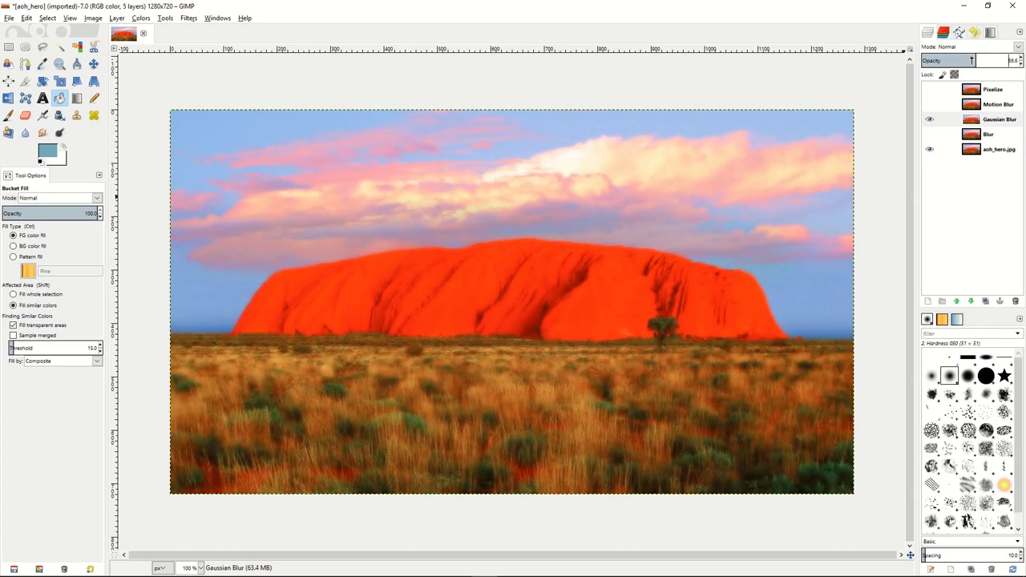
{"action": "left_click", "coordinate": [930, 121]}
Show the Motion Blur layer, lower its opacity to about 49.5, and hide it again
{"action": "left_click", "coordinate": [931, 105]}
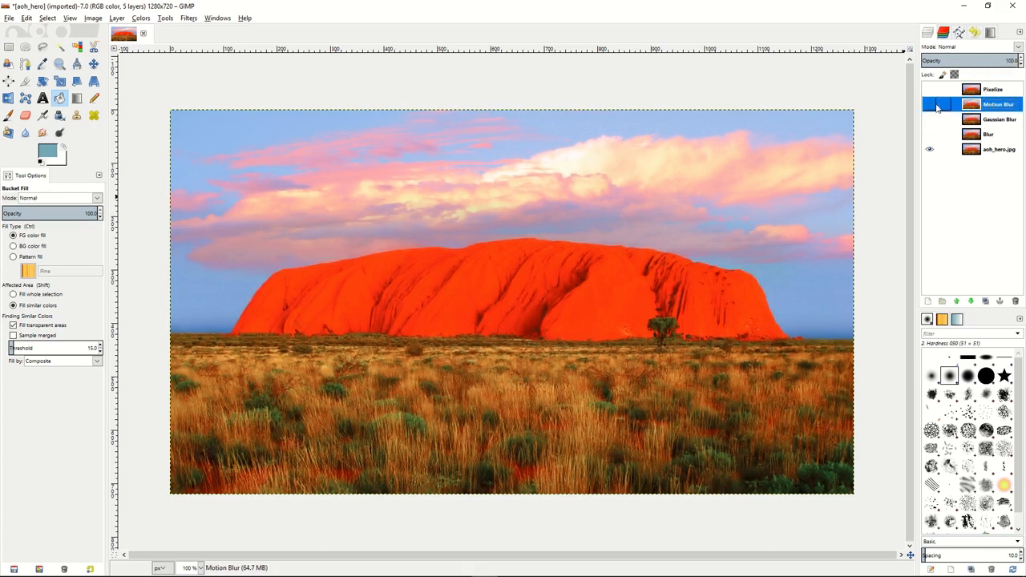
{"action": "left_click_drag", "start_coordinate": [994, 60], "coordinate": [970, 60]}
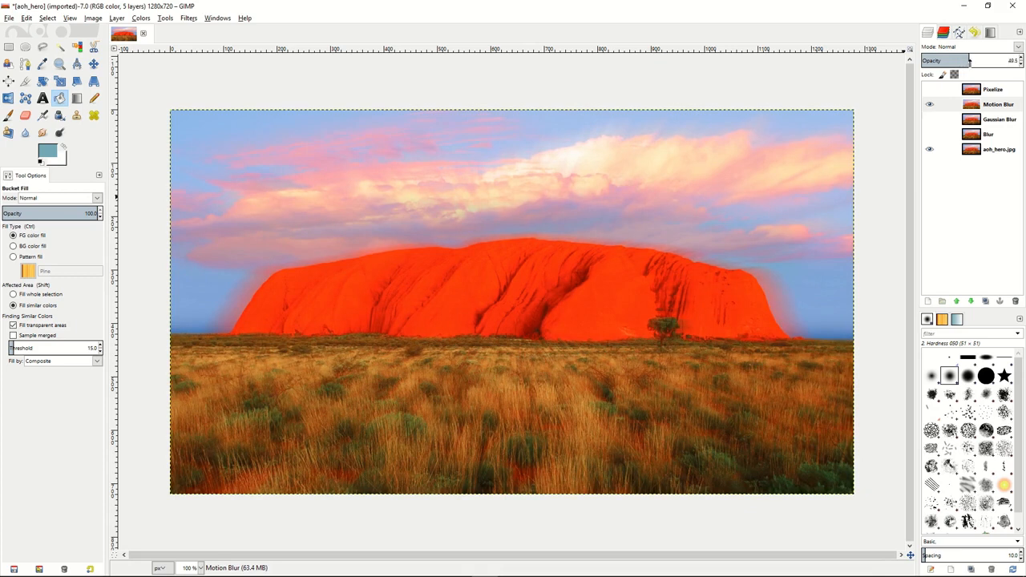
{"action": "left_click", "coordinate": [930, 106]}
Show the Pixelize layer and try different opacity levels on it, ending at 100
{"action": "left_click", "coordinate": [955, 91]}
{"action": "left_click", "coordinate": [929, 90]}
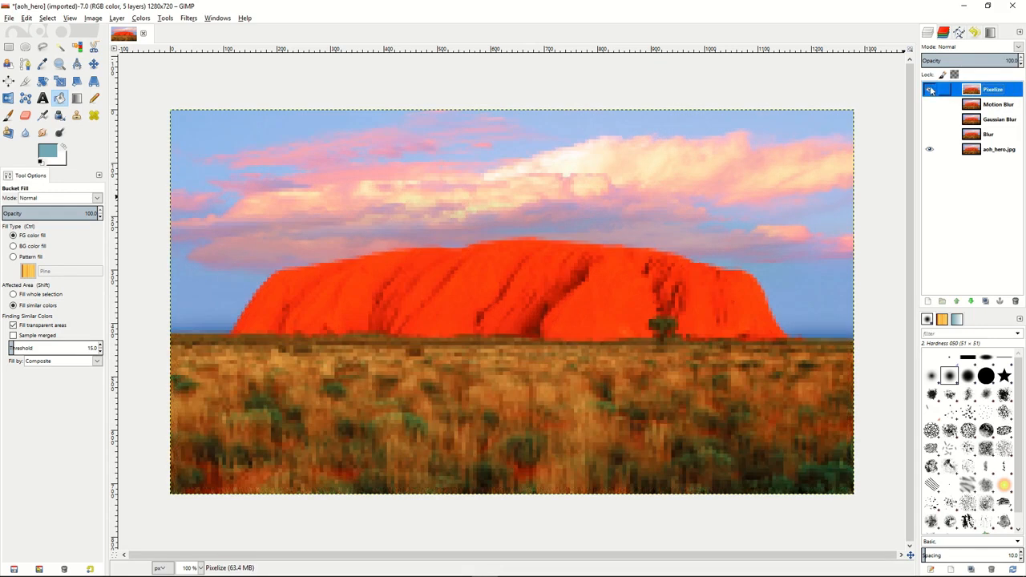
{"action": "left_click_drag", "start_coordinate": [975, 61], "coordinate": [1023, 61]}
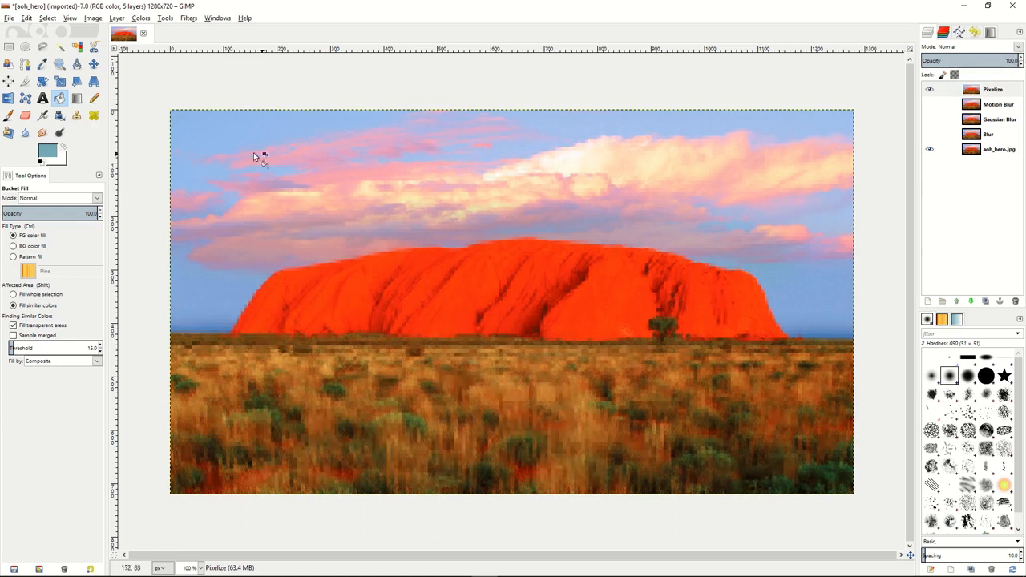
Select a rectangle of about 1239 × 677 px just inside the image edges and add an inverted Selection layer mask to the Pixelize layer
{"action": "left_click", "coordinate": [8, 47]}
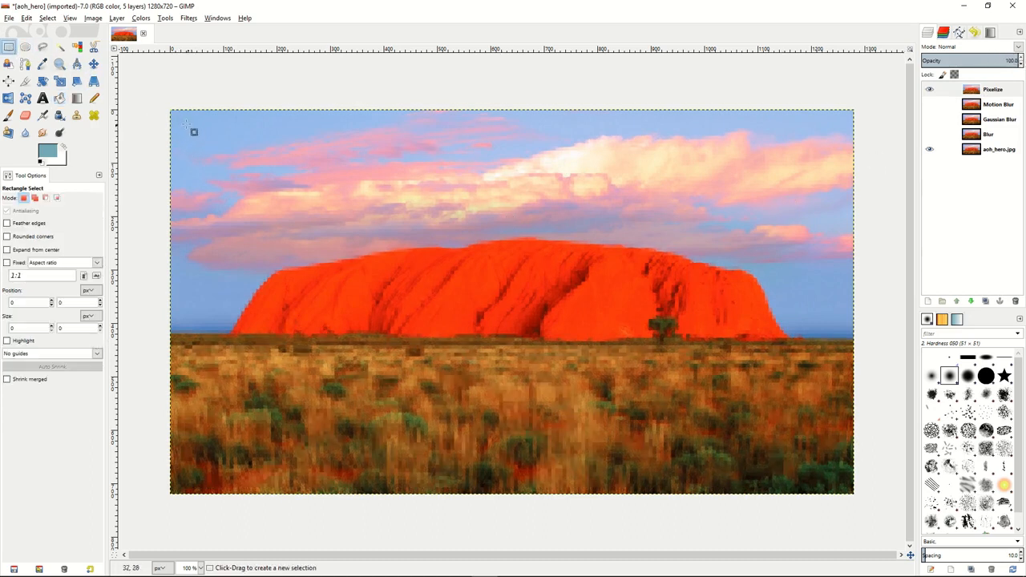
{"action": "left_click_drag", "start_coordinate": [180, 121], "coordinate": [841, 481]}
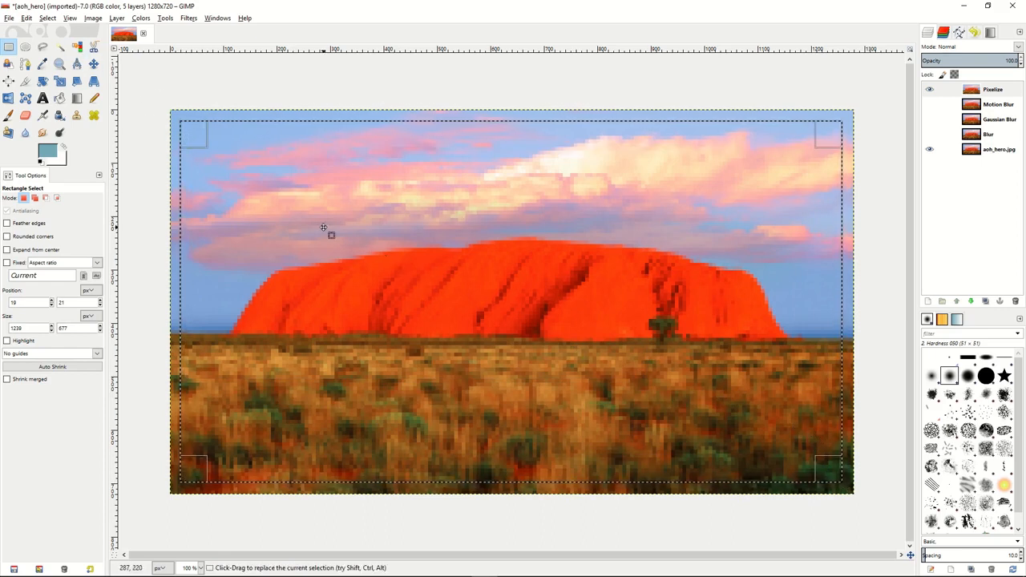
{"action": "left_click", "coordinate": [1008, 93]}
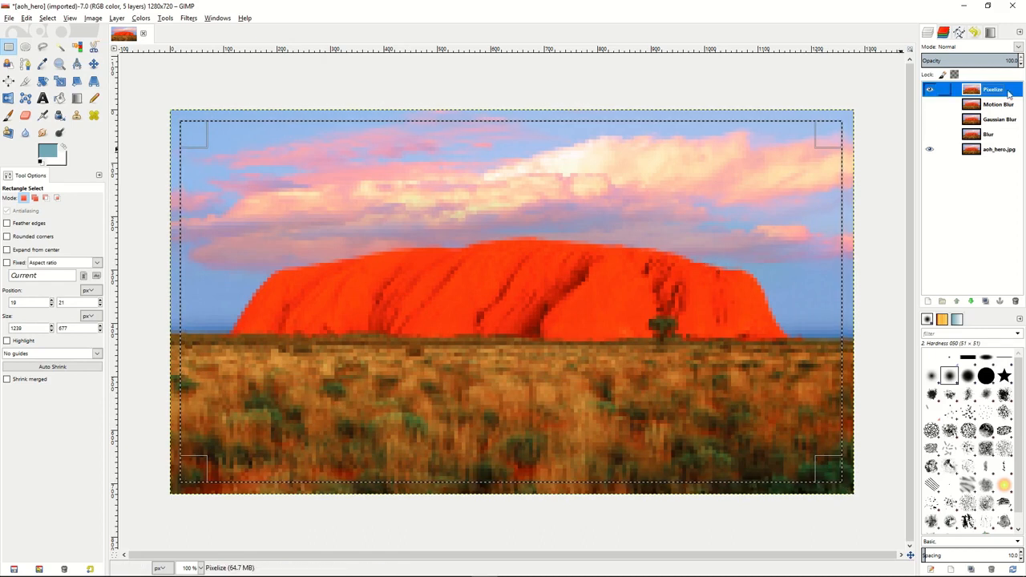
{"action": "right_click", "coordinate": [1008, 92]}
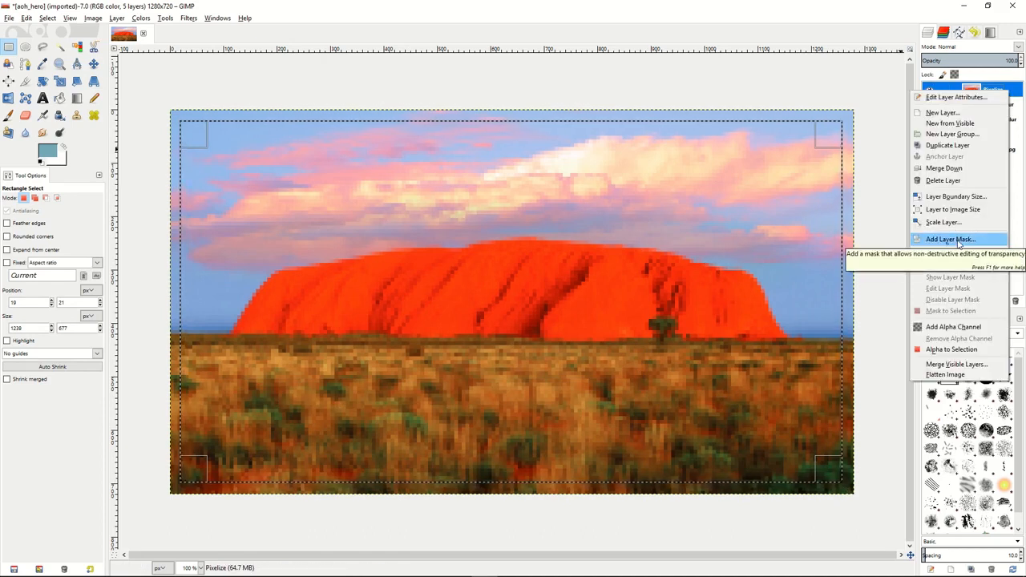
{"action": "left_click", "coordinate": [958, 242]}
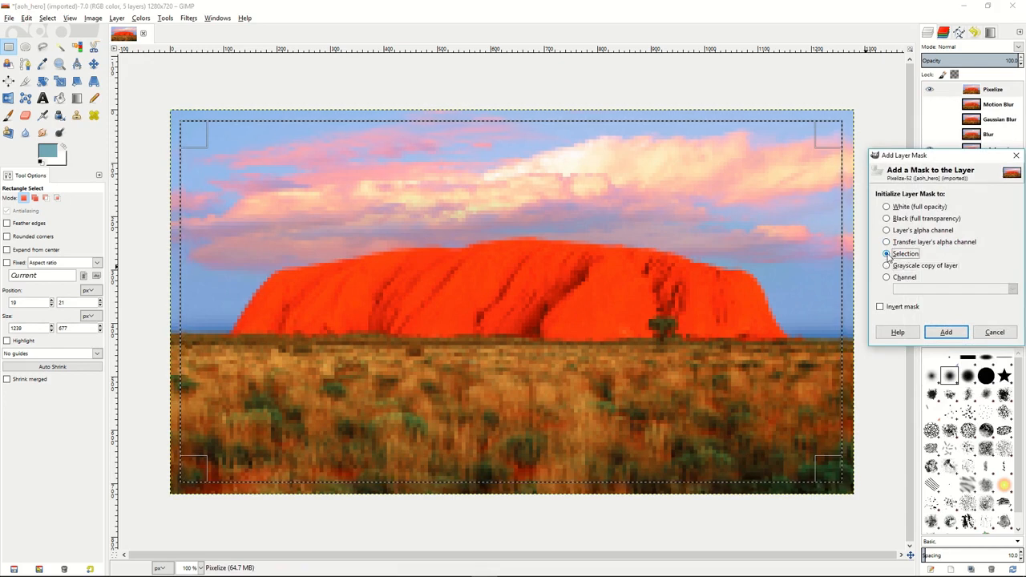
{"action": "left_click", "coordinate": [880, 306]}
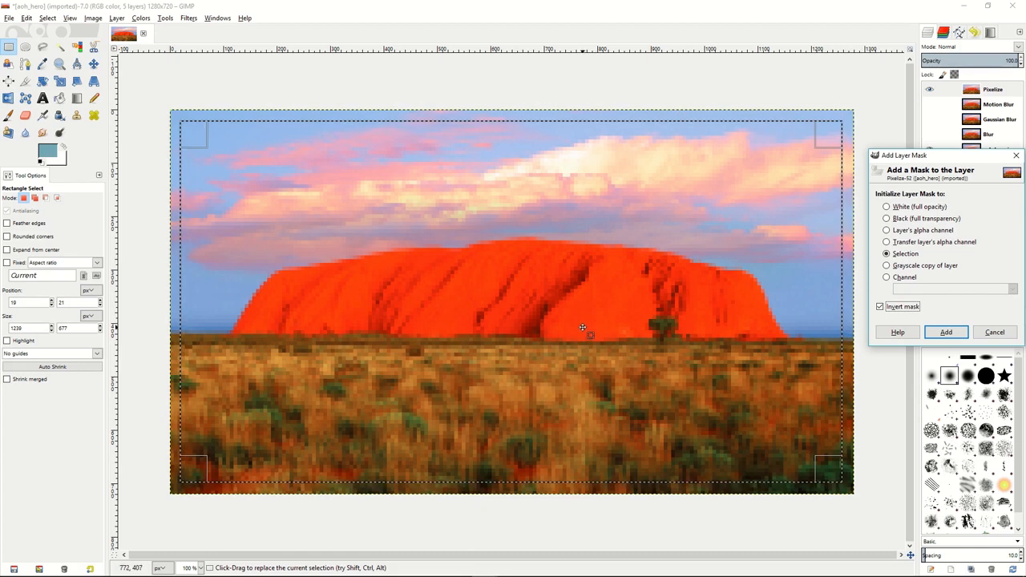
{"action": "left_click", "coordinate": [949, 336]}
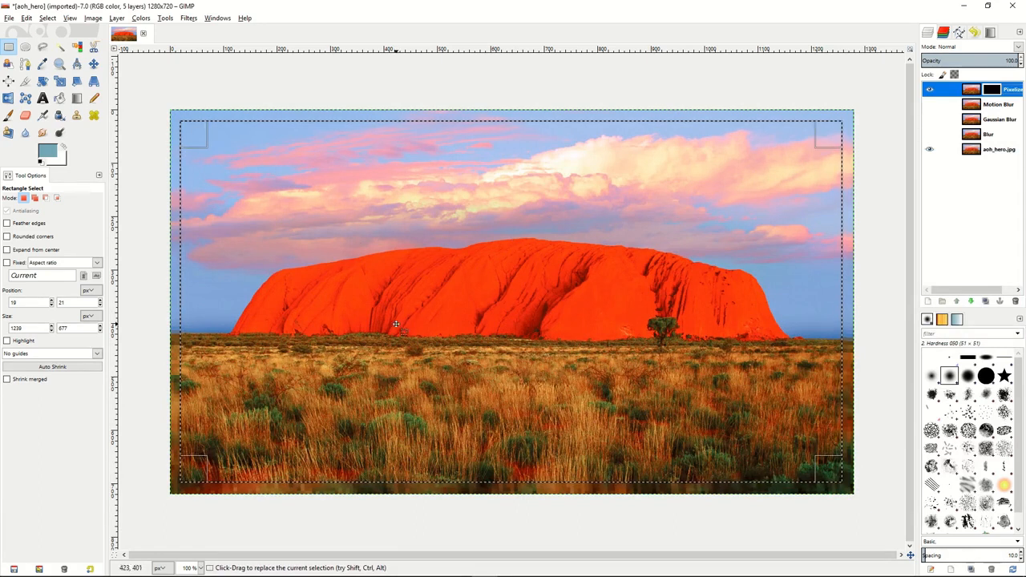
Clear the rectangular selection from the image
{"action": "right_click", "coordinate": [447, 254]}
{"action": "mouse_move", "coordinate": [481, 283]}
{"action": "left_click", "coordinate": [554, 302]}
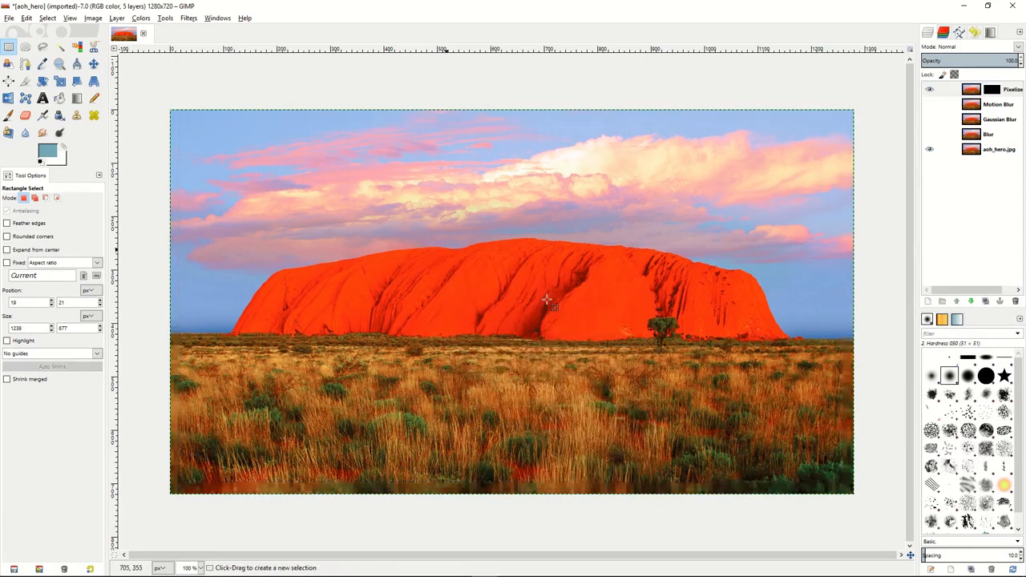